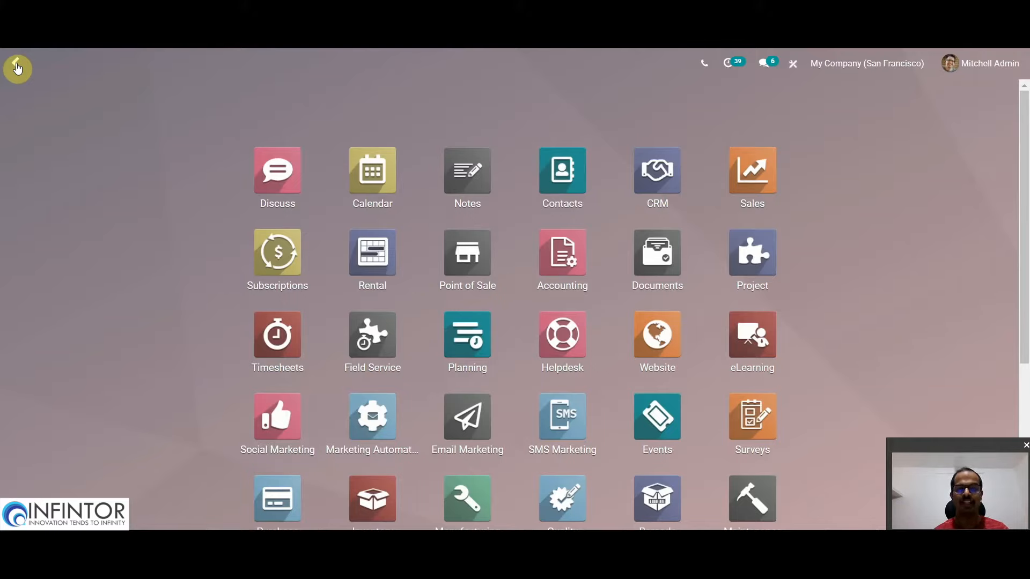
- Open the Annual Time Off 2021 record from the list of time off types in the Time Off app
{"action": "scroll", "coordinate": [276, 252], "scroll_direction": "down", "scroll_amount": 3}
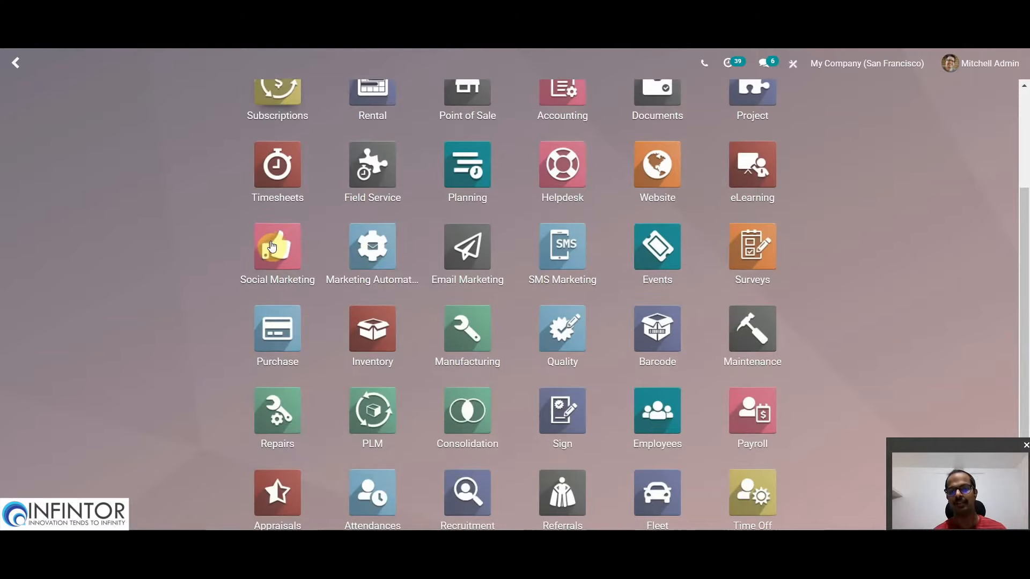
{"action": "scroll", "coordinate": [273, 247], "scroll_direction": "down", "scroll_amount": 3}
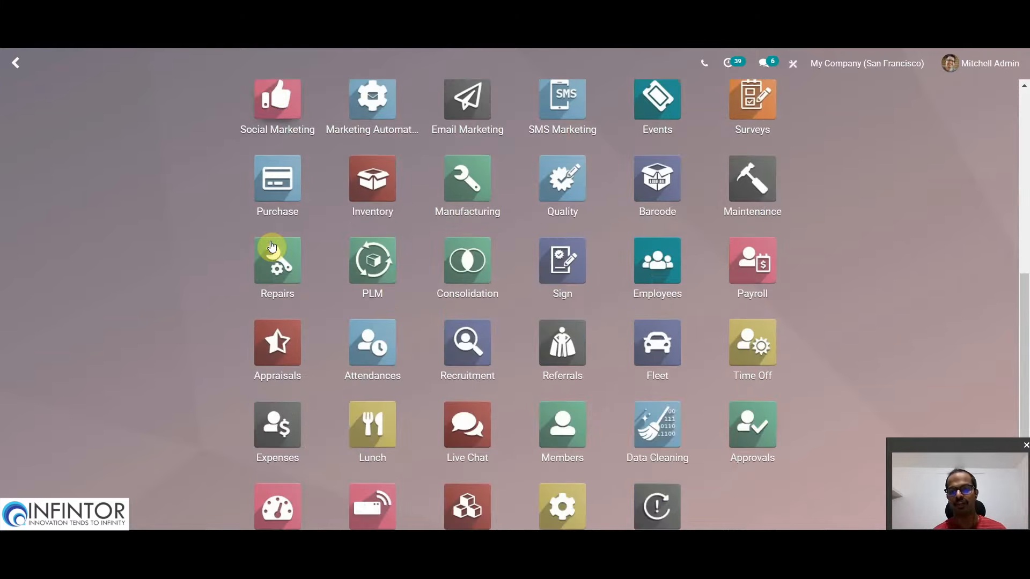
{"action": "left_click", "coordinate": [765, 334]}
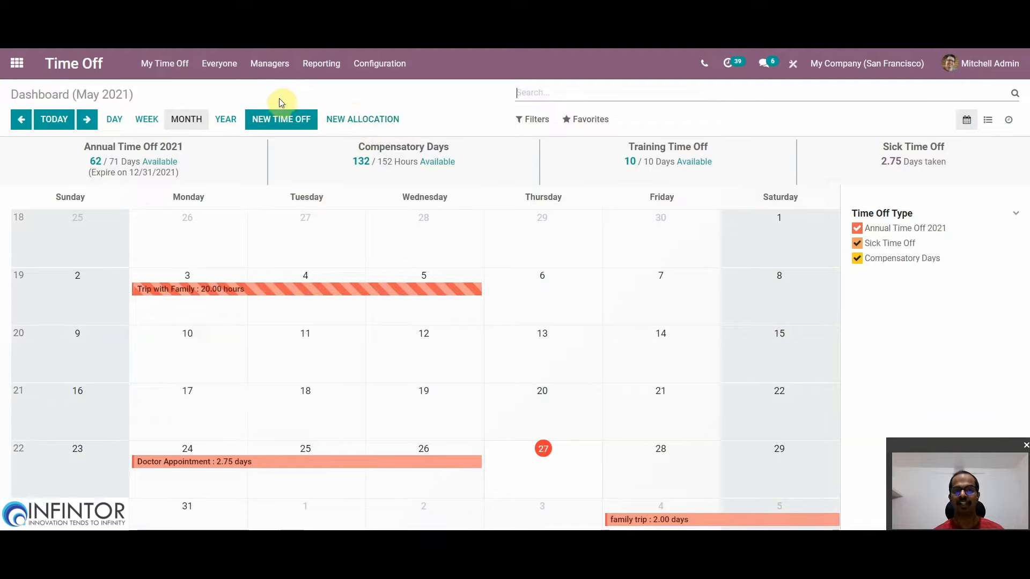
{"action": "left_click", "coordinate": [373, 75]}
{"action": "left_click", "coordinate": [380, 93]}
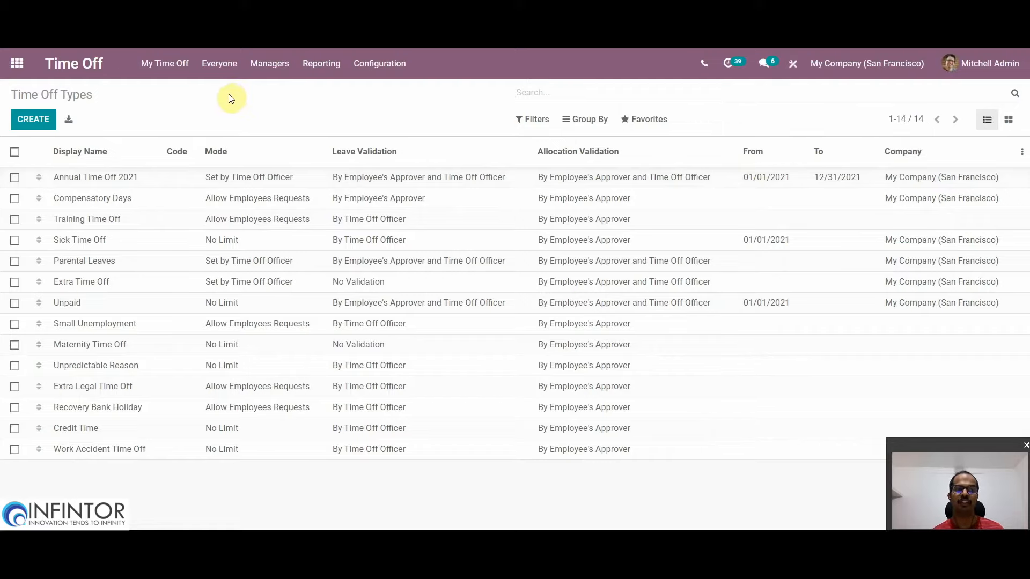
{"action": "left_click", "coordinate": [102, 186]}
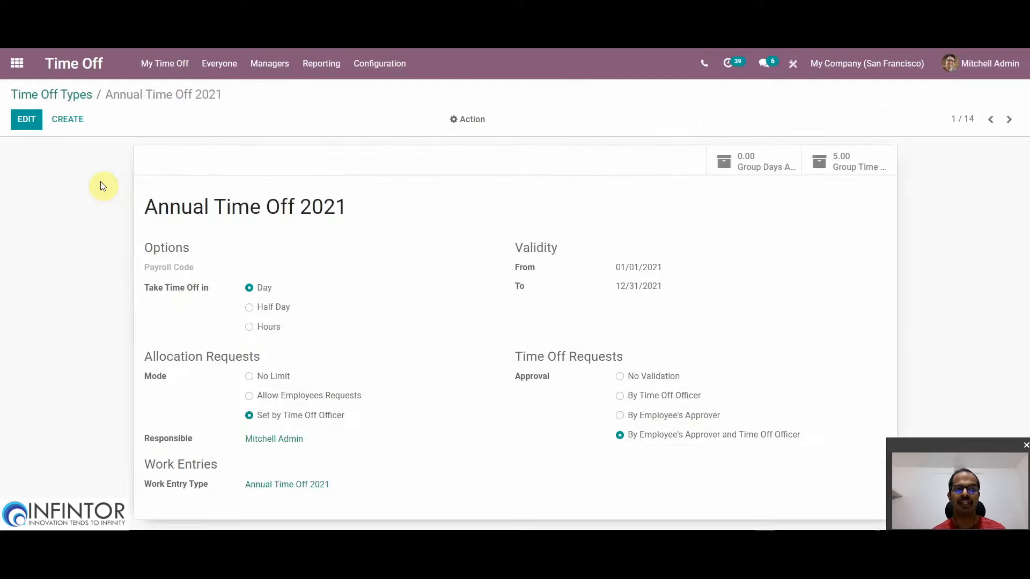
- Examine the editable settings of Annual Time Off 2021 and its linked work entry type, saving both as they are
{"action": "left_click", "coordinate": [26, 119]}
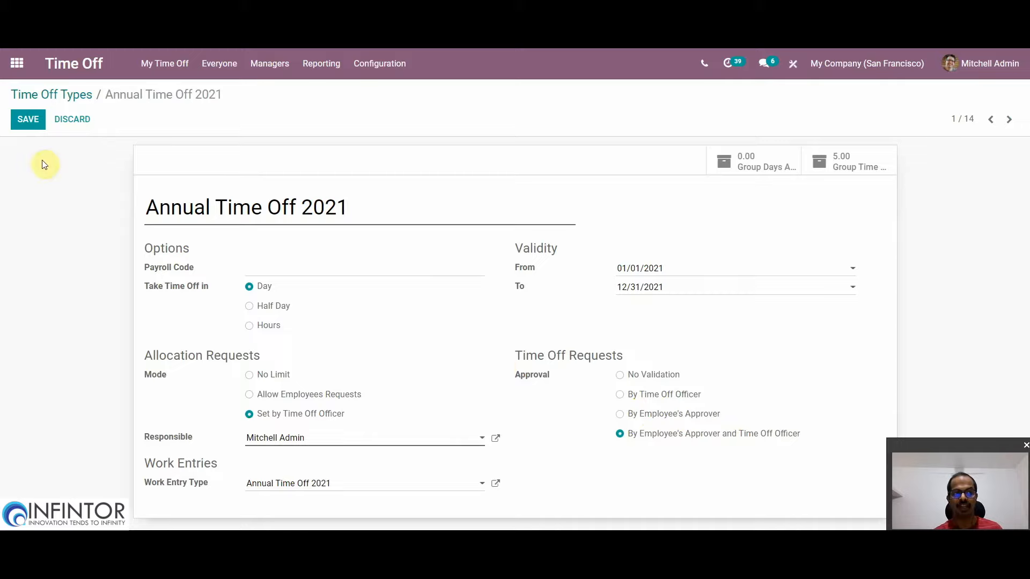
{"action": "left_click", "coordinate": [29, 120]}
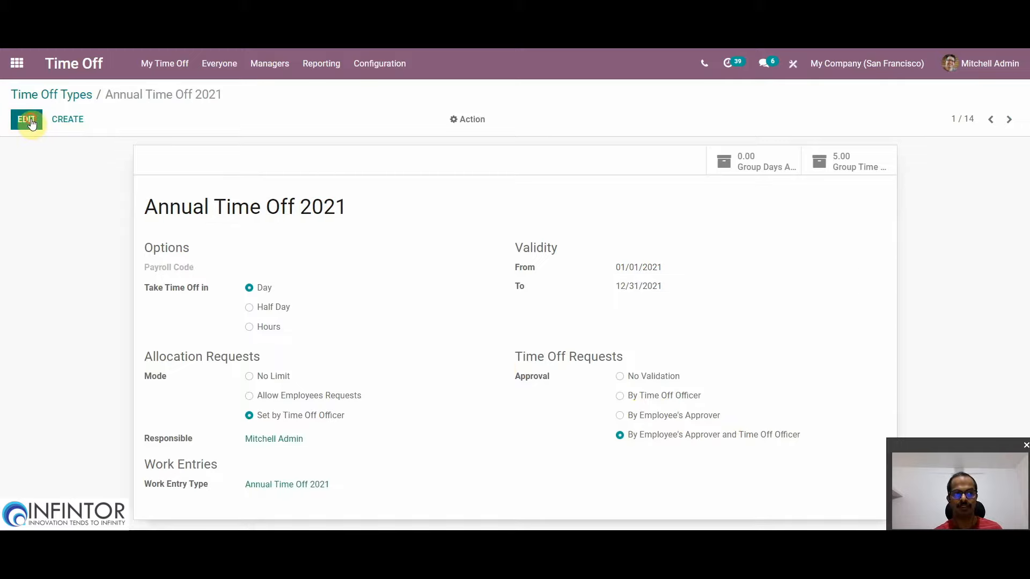
{"action": "left_click", "coordinate": [31, 123]}
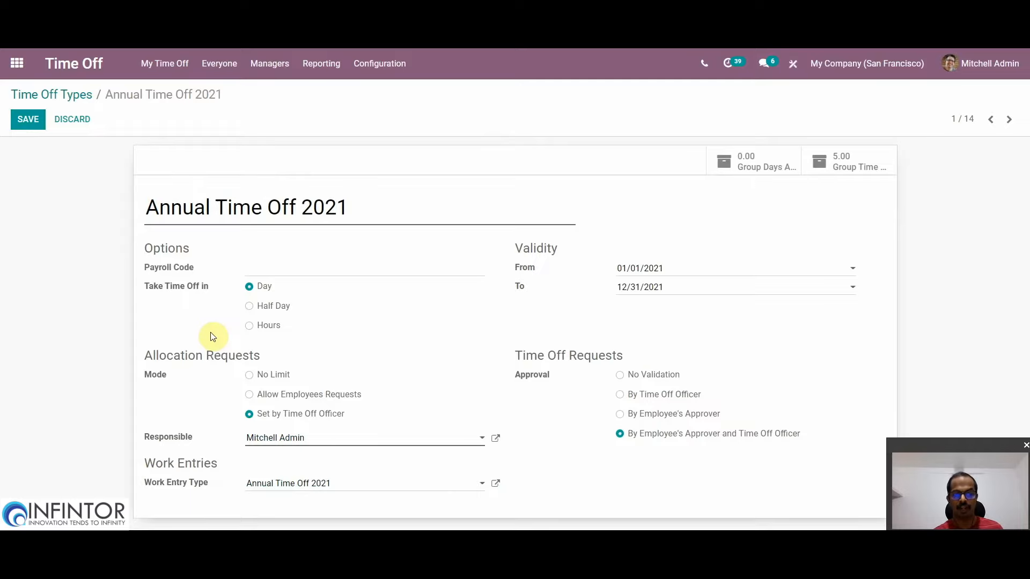
{"action": "left_click", "coordinate": [496, 485]}
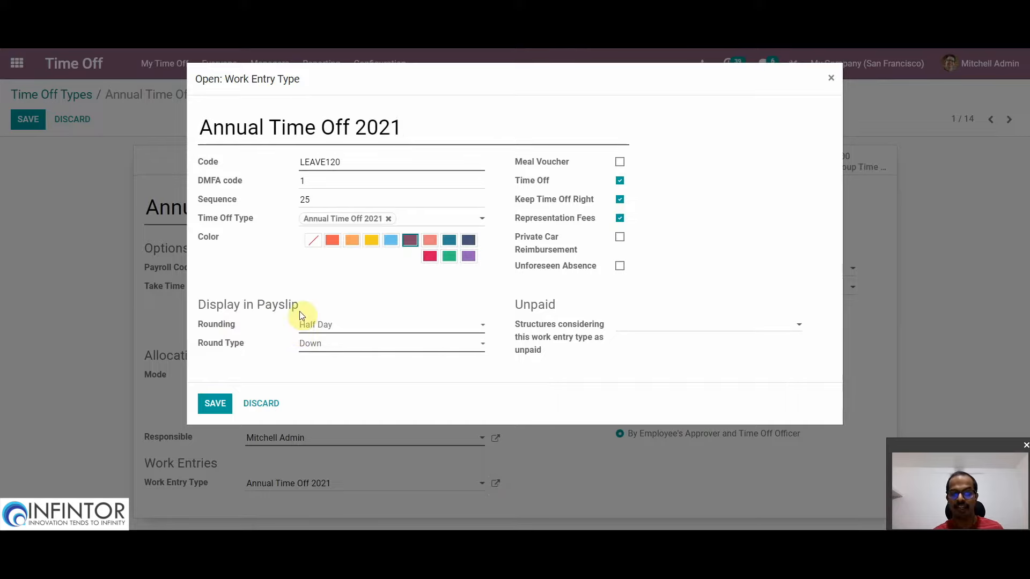
{"action": "left_click", "coordinate": [209, 403]}
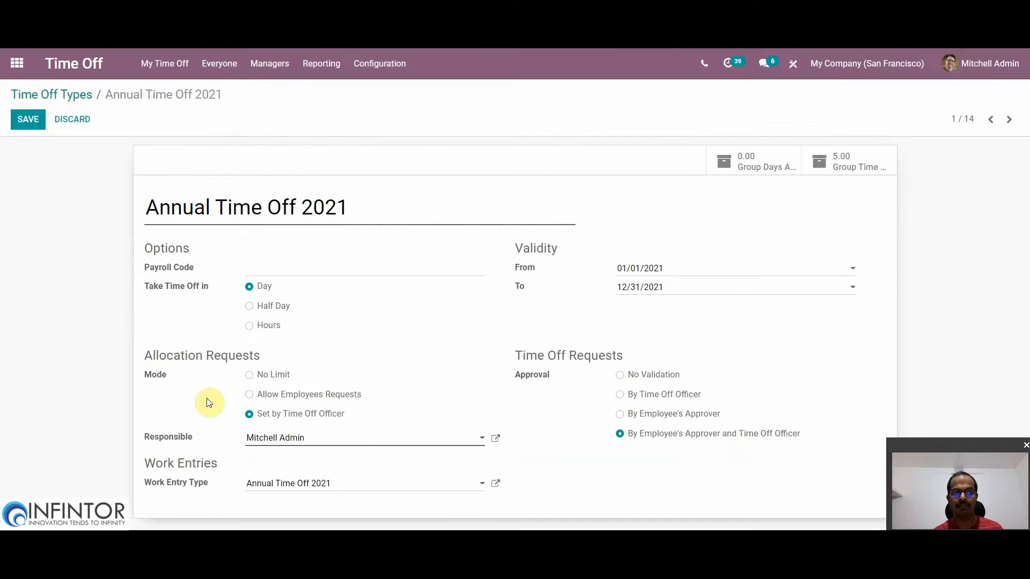
{"action": "left_click", "coordinate": [26, 127]}
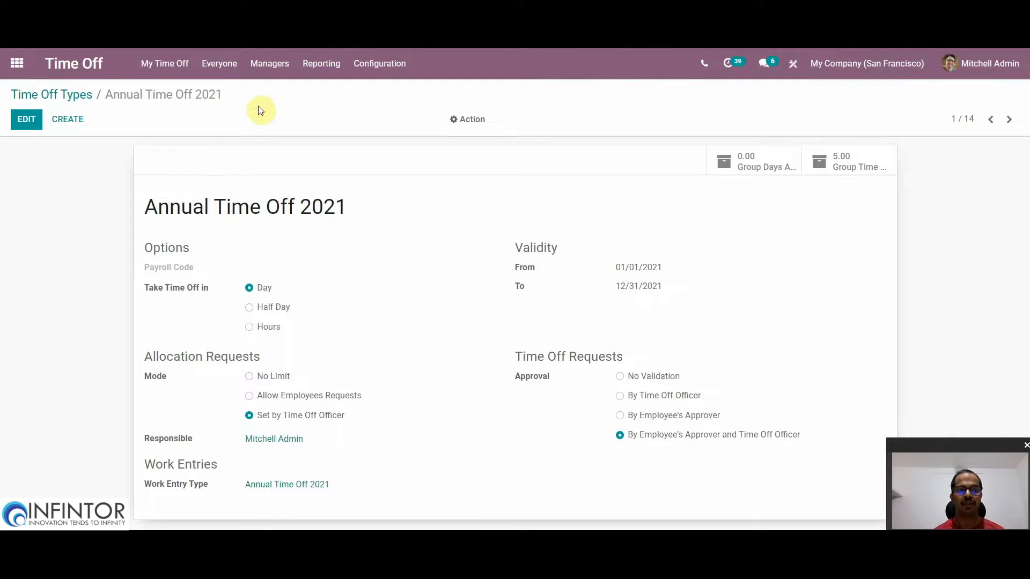
- Create a new allocation in the managers' allocations and review the mode options, keeping By Employee
{"action": "left_click", "coordinate": [270, 65]}
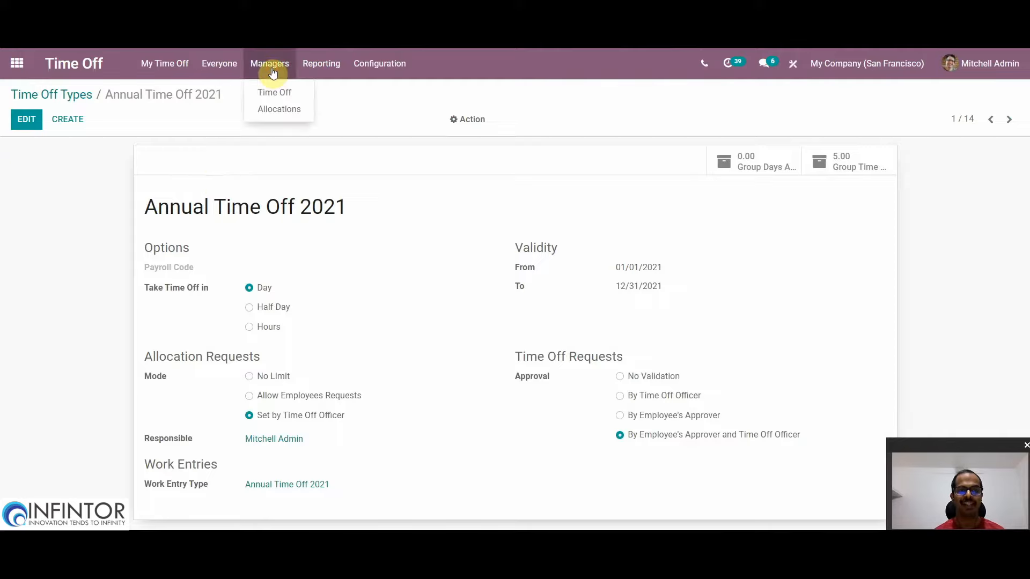
{"action": "left_click", "coordinate": [287, 113]}
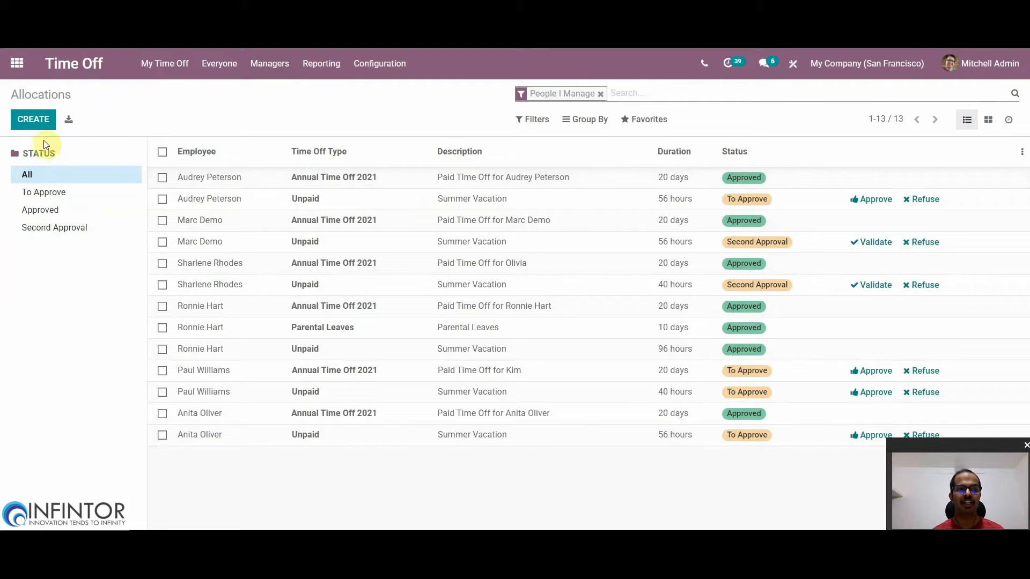
{"action": "left_click", "coordinate": [33, 121]}
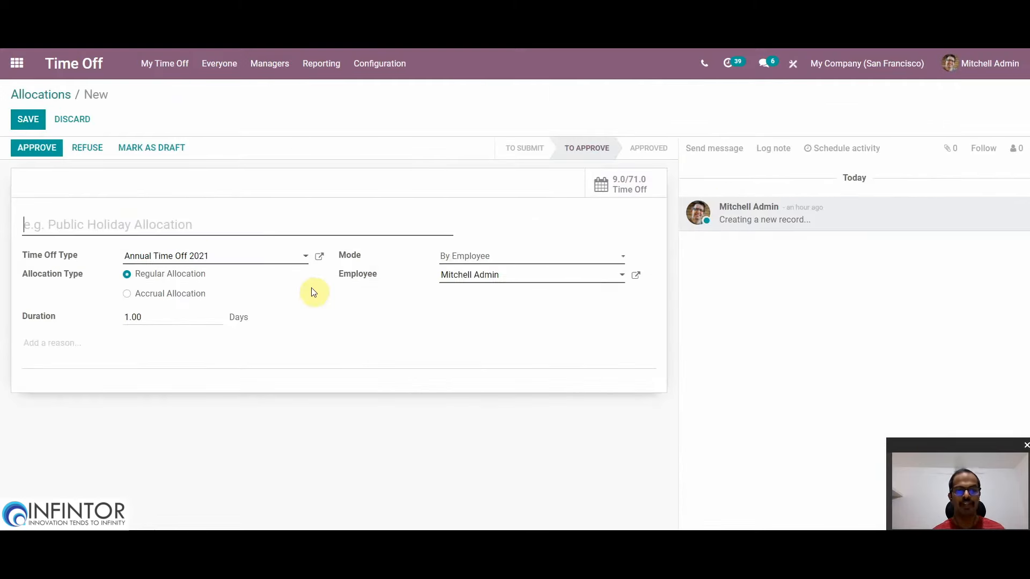
{"action": "left_click", "coordinate": [511, 257]}
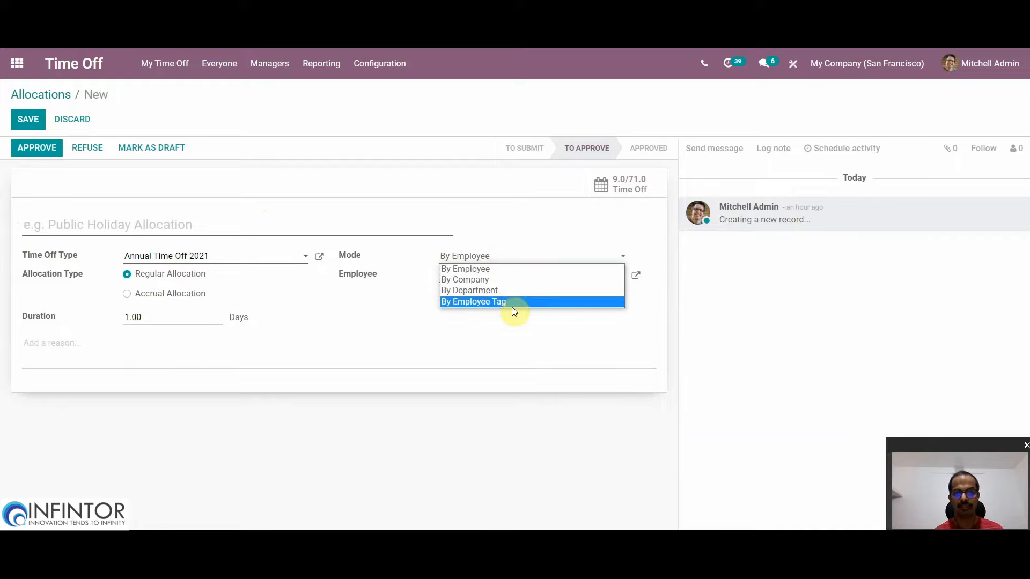
{"action": "left_click", "coordinate": [402, 329]}
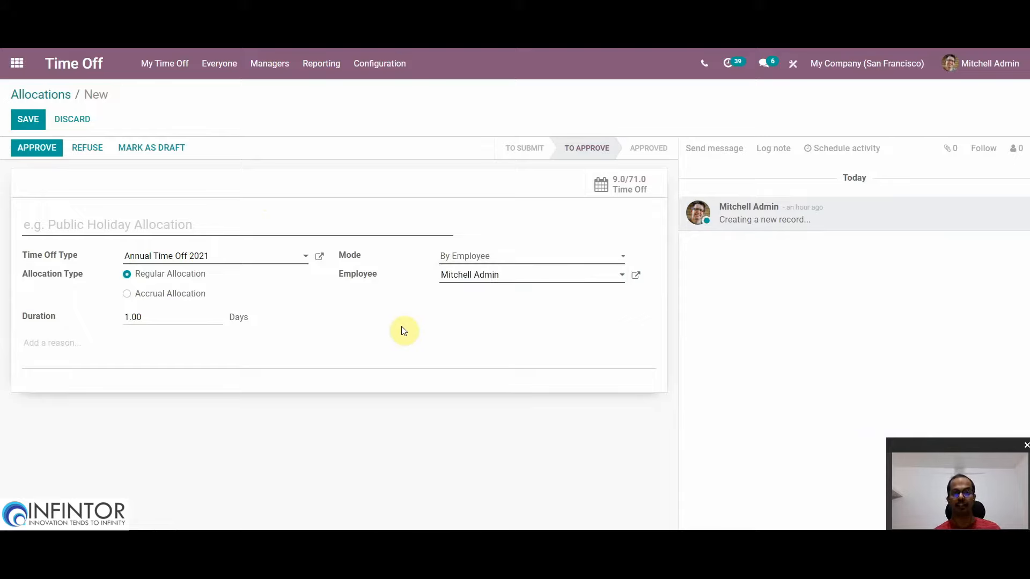
{"action": "left_click", "coordinate": [485, 256]}
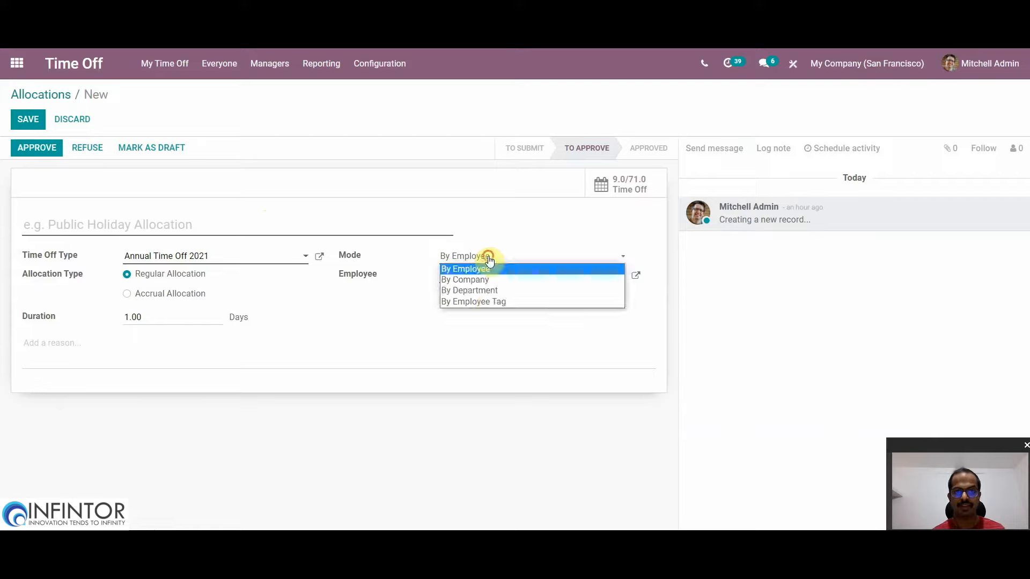
{"action": "left_click", "coordinate": [421, 272]}
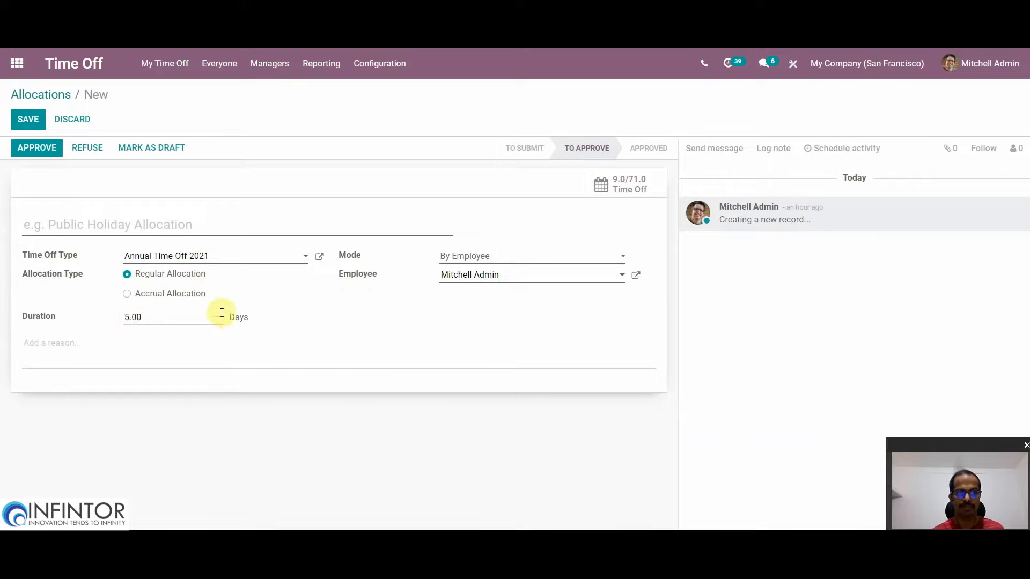
- Set the allocation's duration to 5 days, title it Annual Leave and save it
{"action": "left_click", "coordinate": [86, 225]}
{"action": "type", "text": "Annual Leave"}
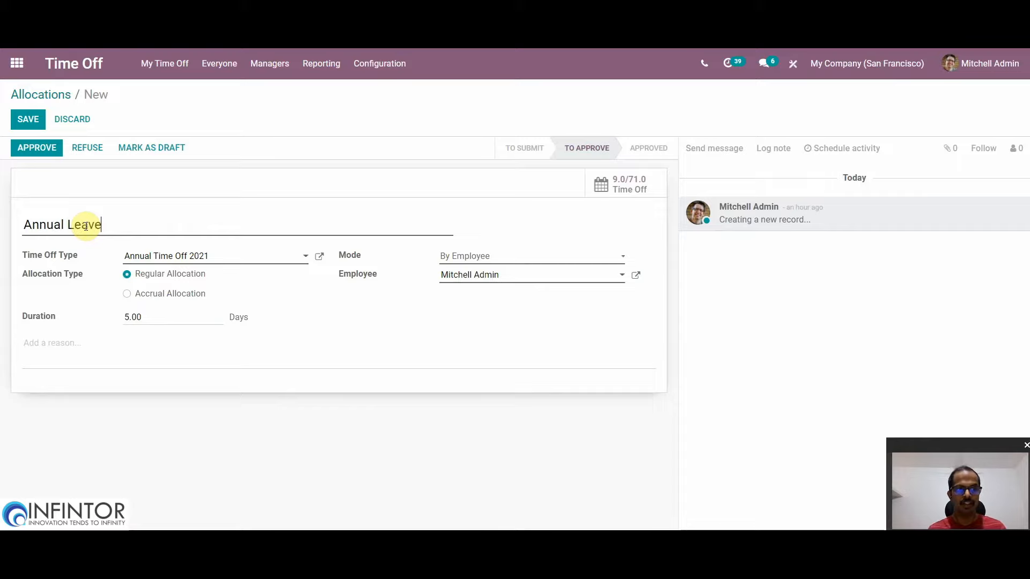
{"action": "left_click", "coordinate": [25, 117]}
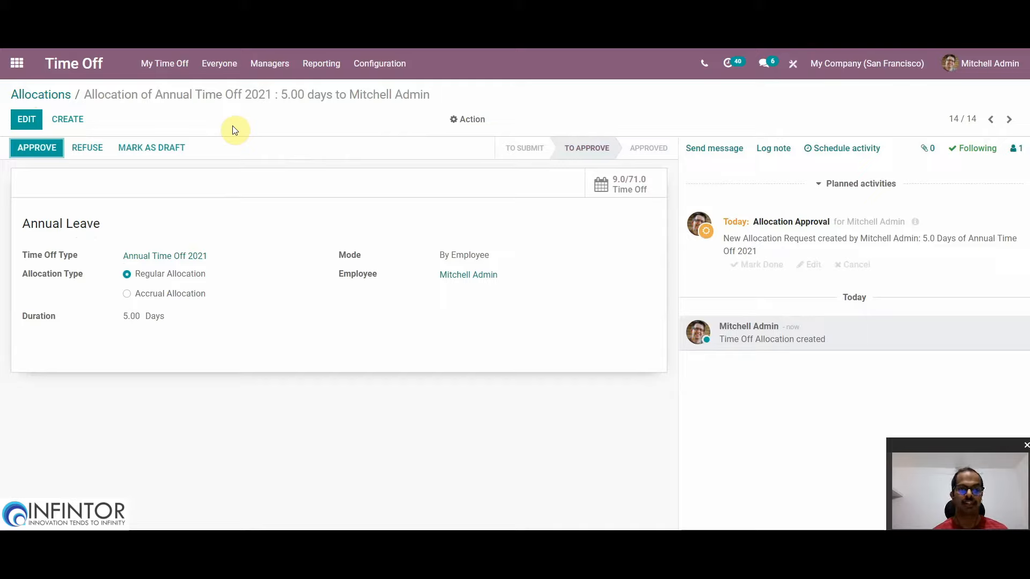
- Approve and validate the Annual Leave allocation, and check the available days on the personal time off dashboard
{"action": "left_click", "coordinate": [28, 153]}
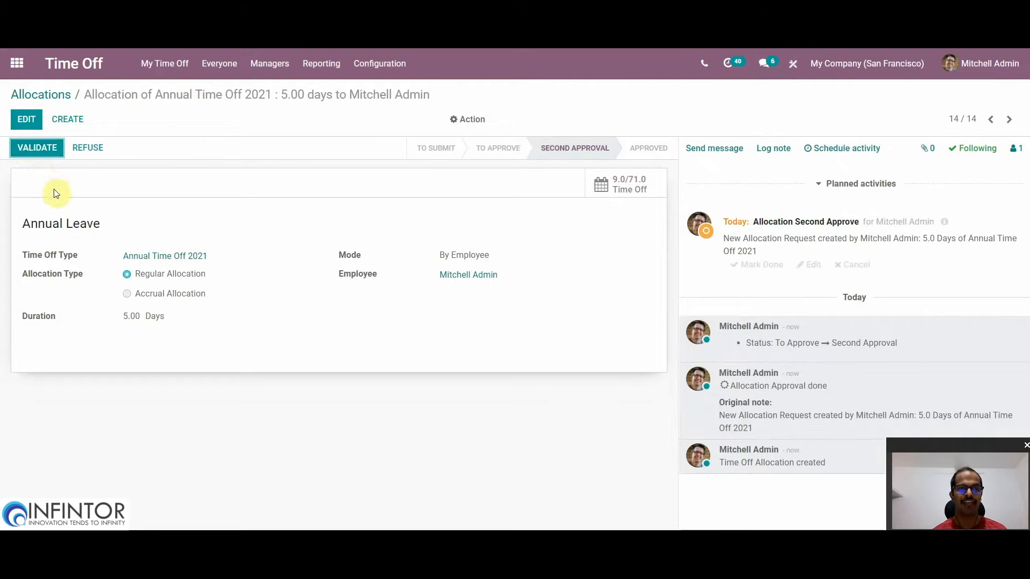
{"action": "left_click", "coordinate": [35, 150]}
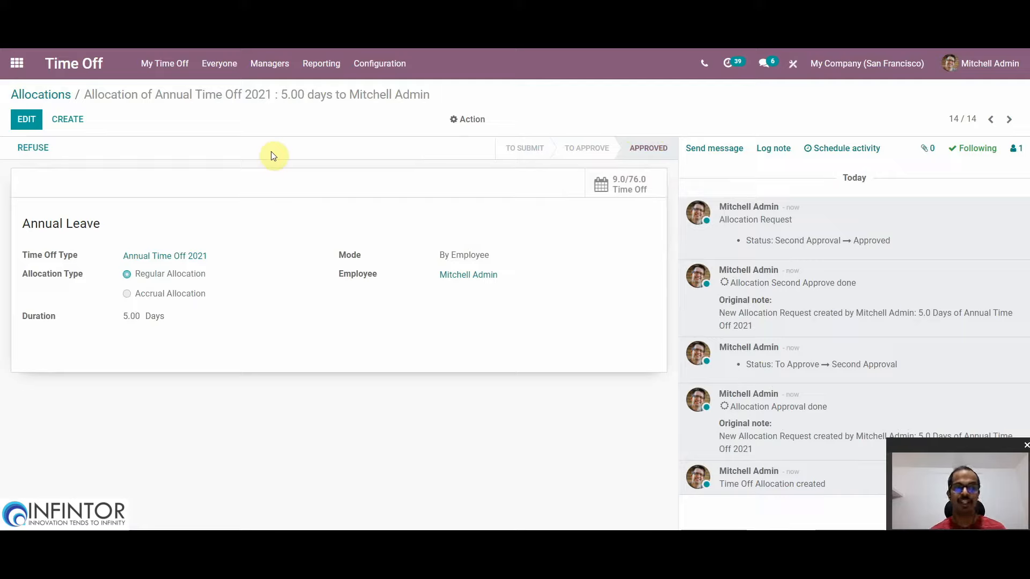
{"action": "left_click", "coordinate": [158, 71]}
{"action": "left_click", "coordinate": [164, 93]}
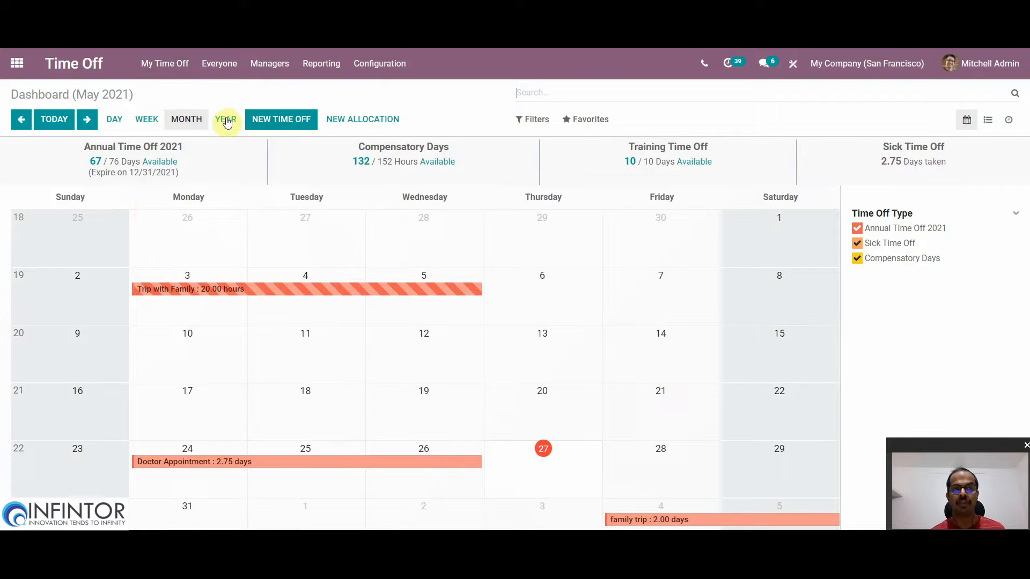
- Create a new time off request in the managers' time off list with the type Annual Time Off 2021
{"action": "left_click", "coordinate": [262, 69]}
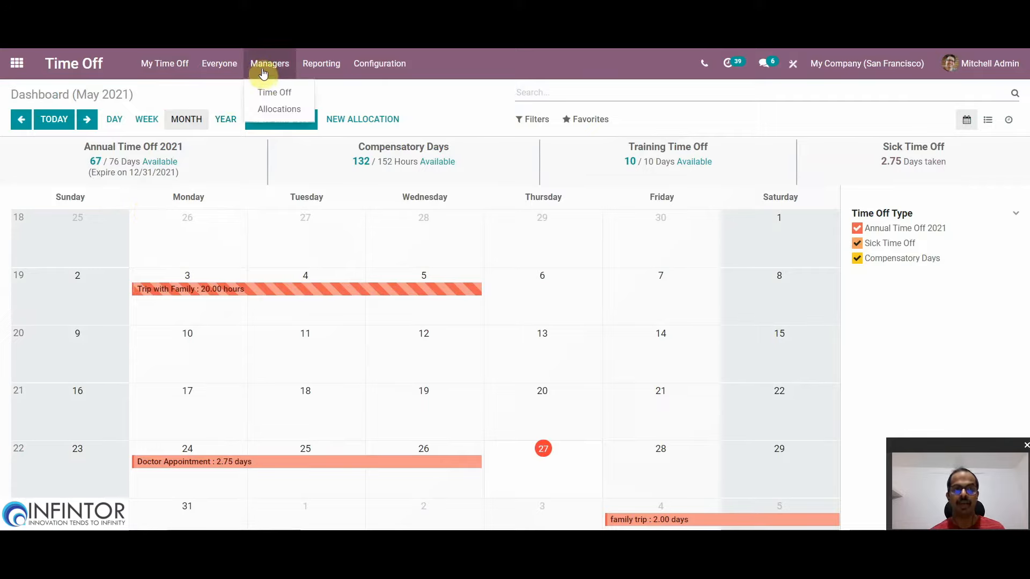
{"action": "left_click", "coordinate": [271, 95]}
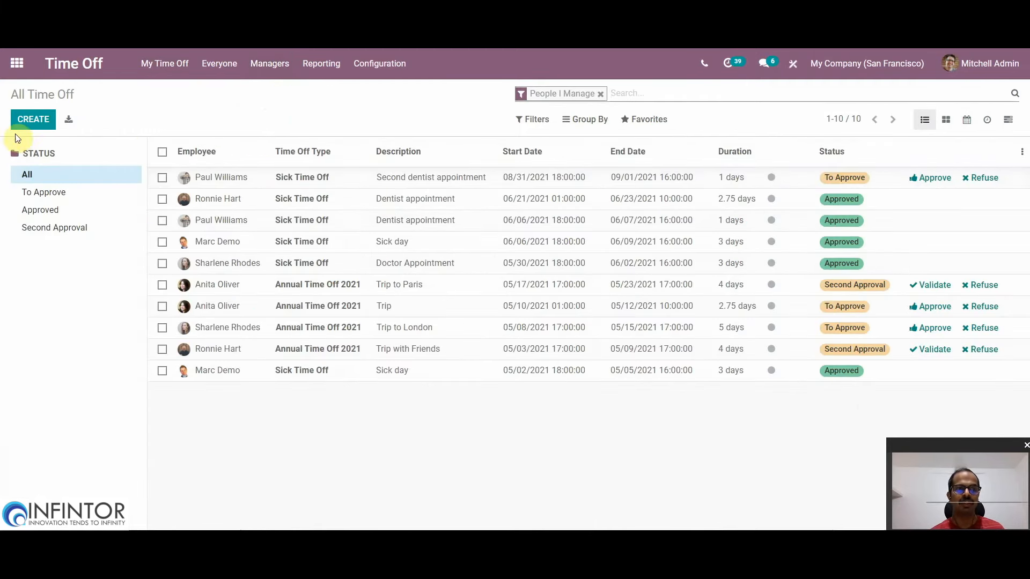
{"action": "left_click", "coordinate": [30, 122]}
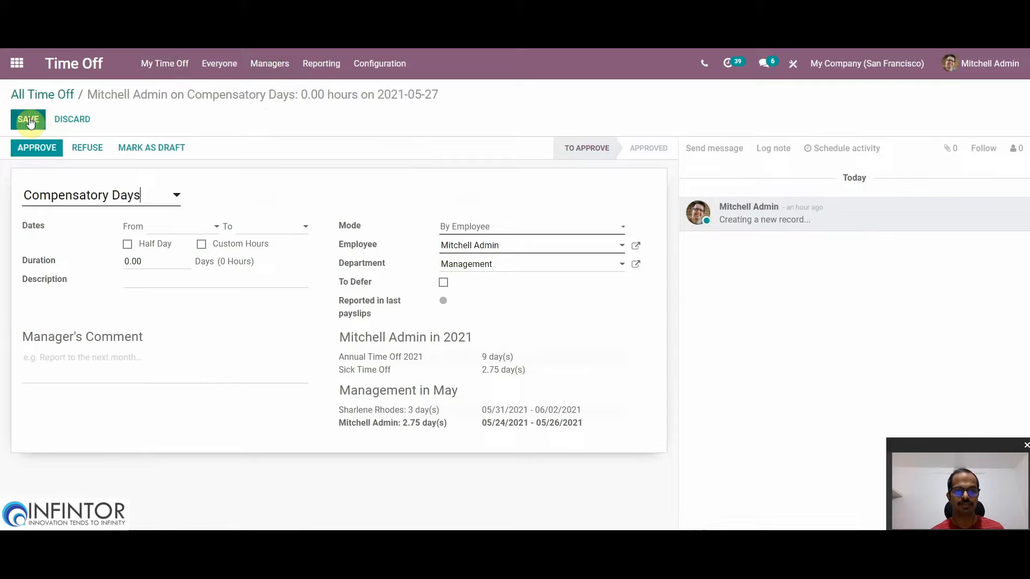
{"action": "left_click", "coordinate": [157, 198]}
{"action": "left_click", "coordinate": [131, 220]}
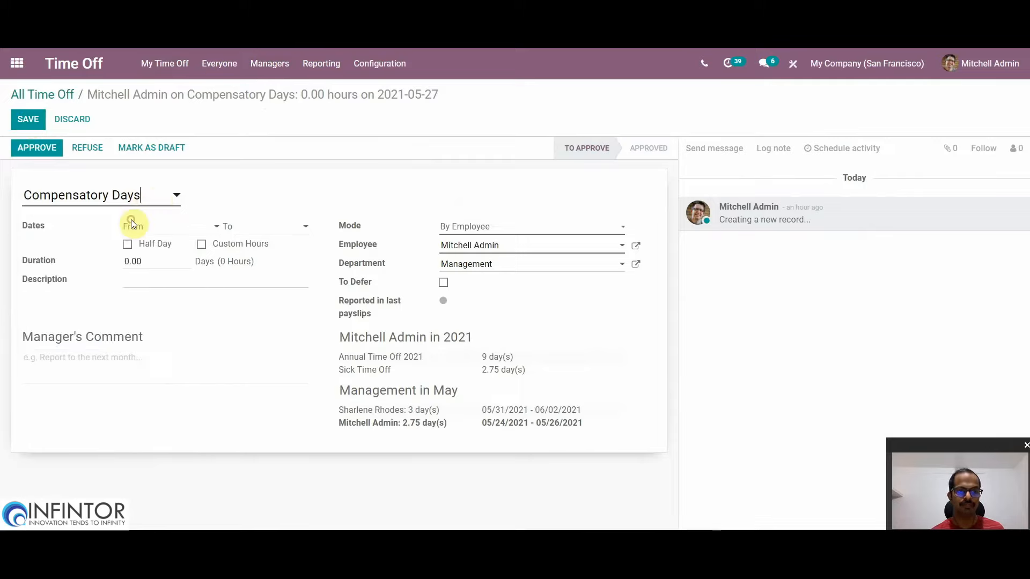
- Set the start date of the time off request to 09/03/2021
{"action": "left_click", "coordinate": [174, 230]}
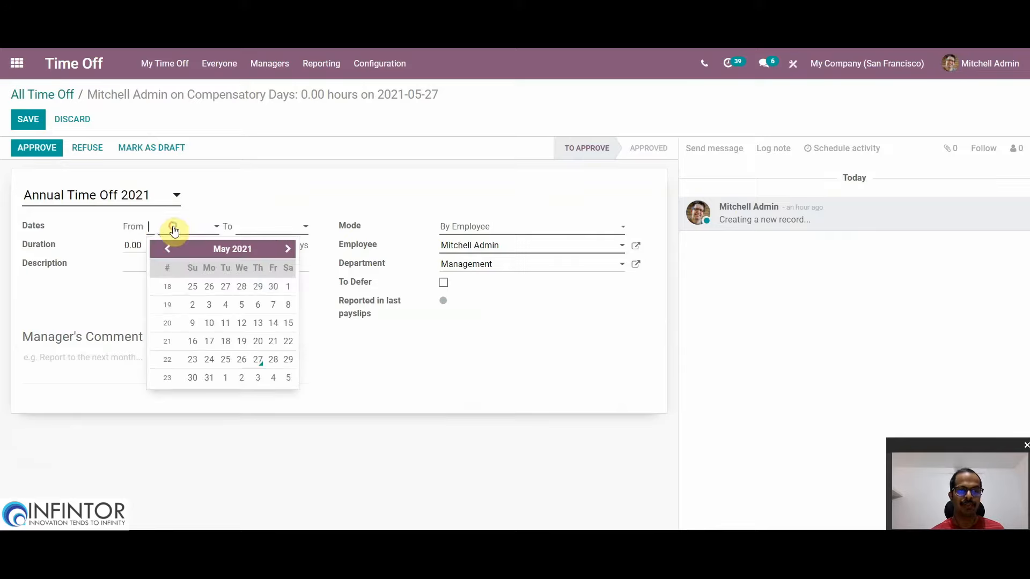
{"action": "left_click", "coordinate": [286, 250]}
{"action": "left_click", "coordinate": [286, 249]}
{"action": "left_click", "coordinate": [286, 250]}
{"action": "left_click", "coordinate": [286, 250]}
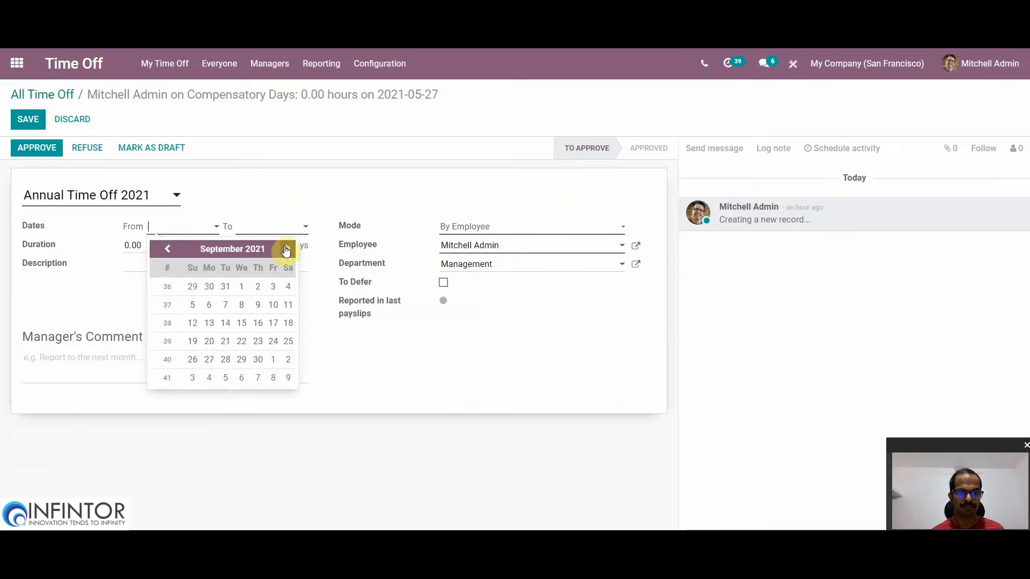
{"action": "left_click", "coordinate": [276, 290]}
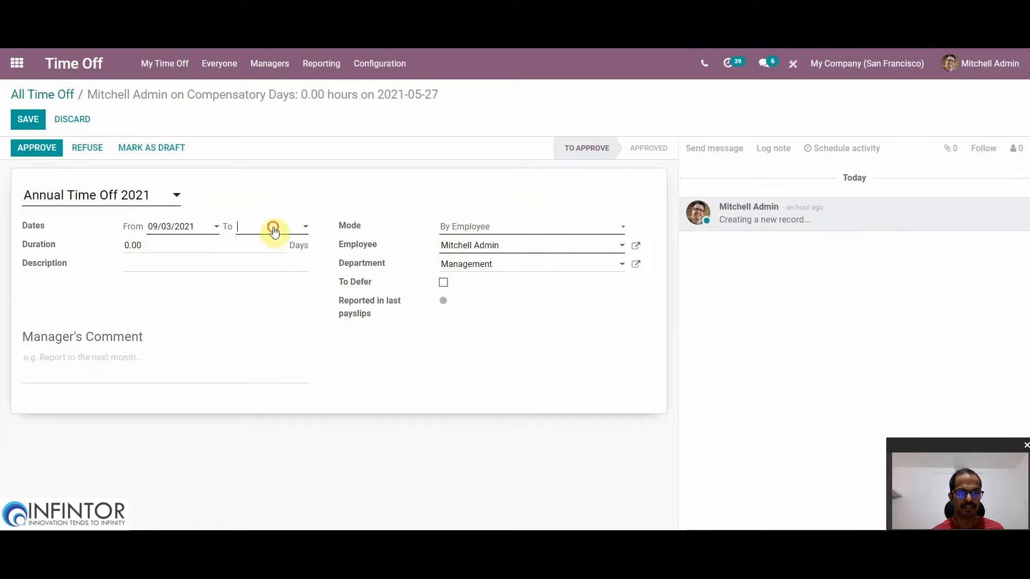
- Set the end date of the time off request to 09/06/2021
{"action": "left_click", "coordinate": [271, 229]}
{"action": "left_click", "coordinate": [375, 250]}
{"action": "left_click", "coordinate": [376, 251]}
{"action": "left_click", "coordinate": [378, 251]}
{"action": "left_click", "coordinate": [378, 251]}
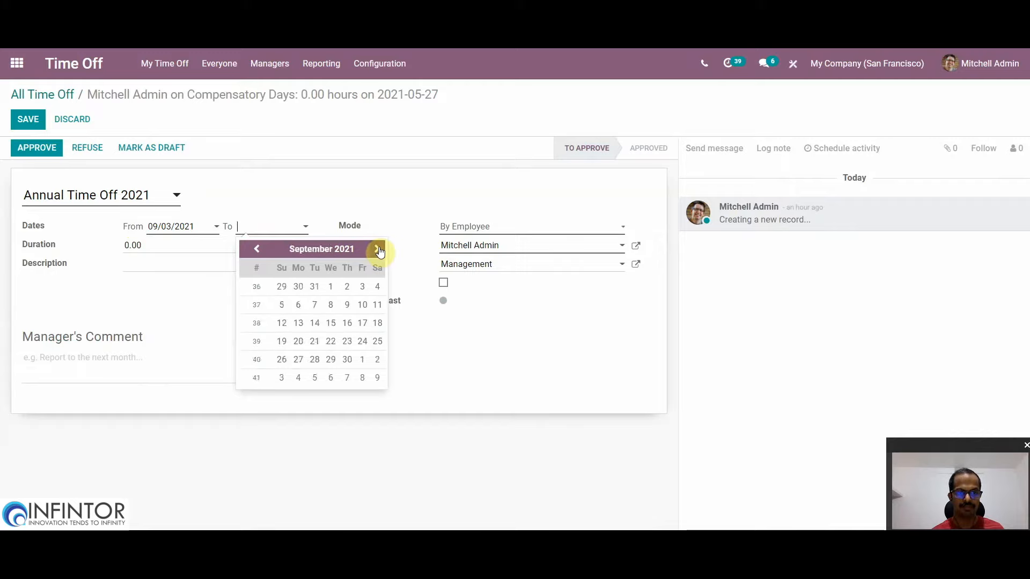
{"action": "left_click", "coordinate": [297, 306]}
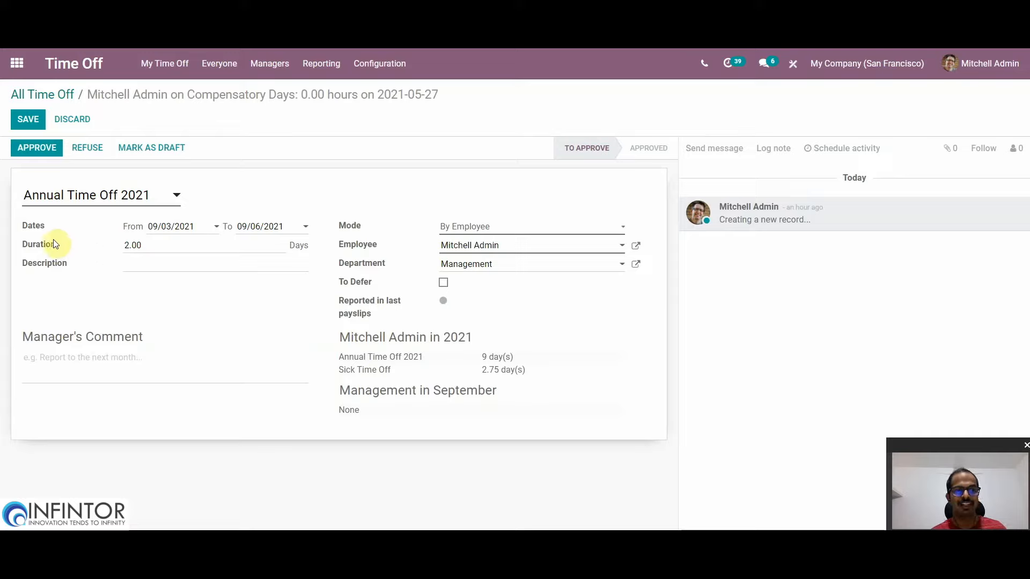
- Save the time off request and give it both the first approval and the second validation
{"action": "left_click", "coordinate": [25, 121]}
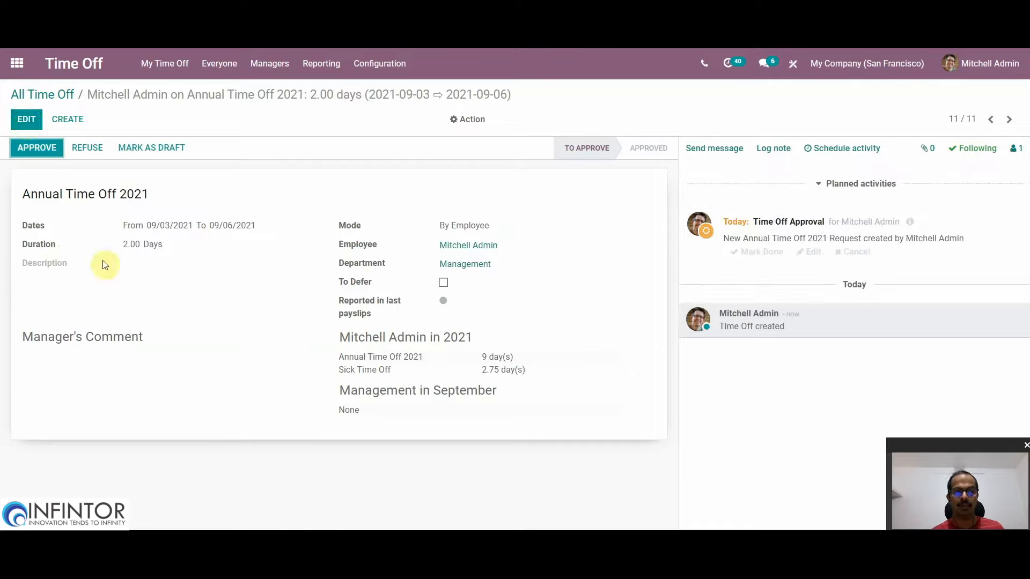
{"action": "left_click", "coordinate": [38, 148]}
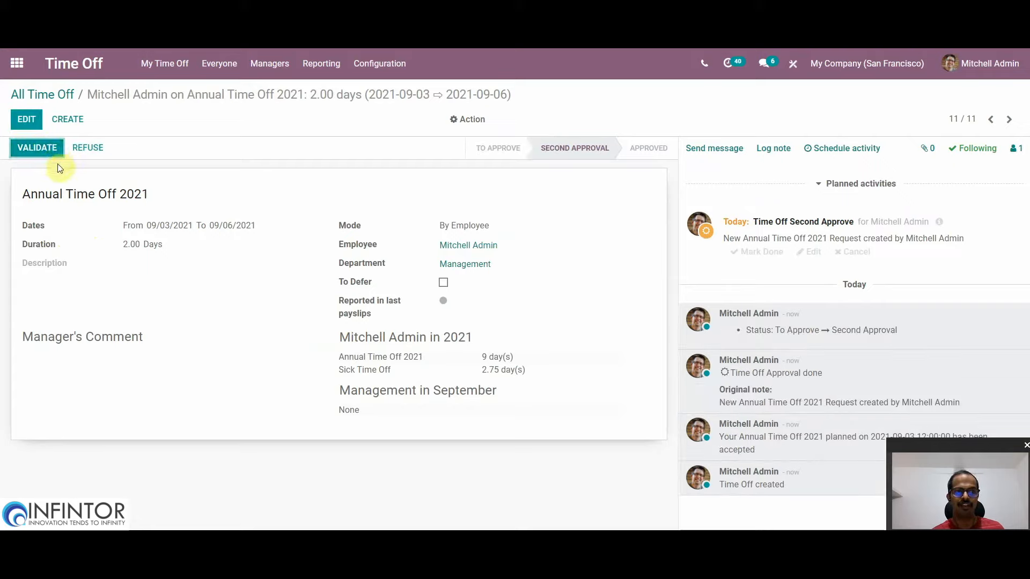
{"action": "left_click", "coordinate": [32, 148]}
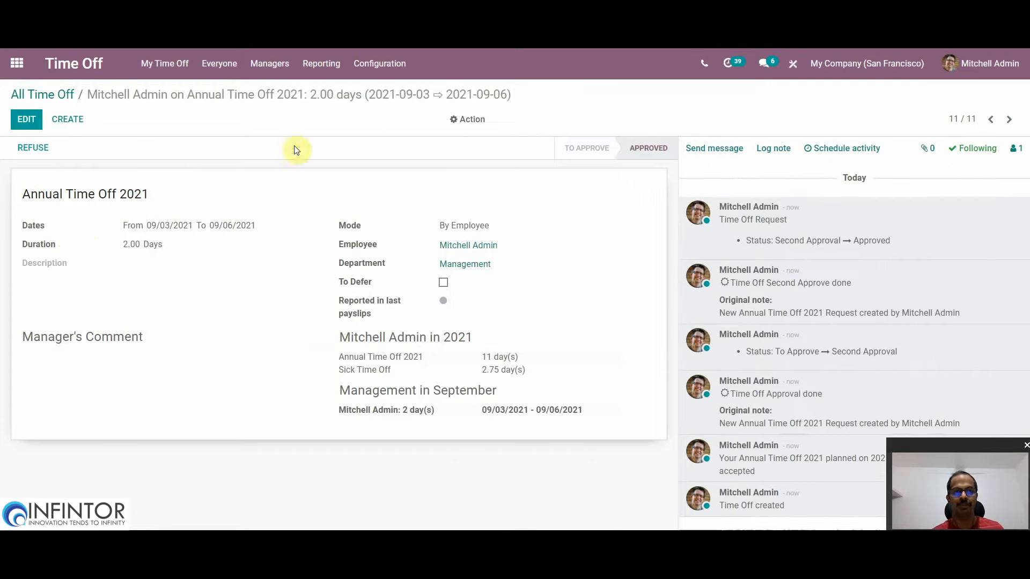
- Open the personal time off dashboard and review its calendar by week, day and year
{"action": "left_click", "coordinate": [159, 66]}
{"action": "left_click", "coordinate": [167, 93]}
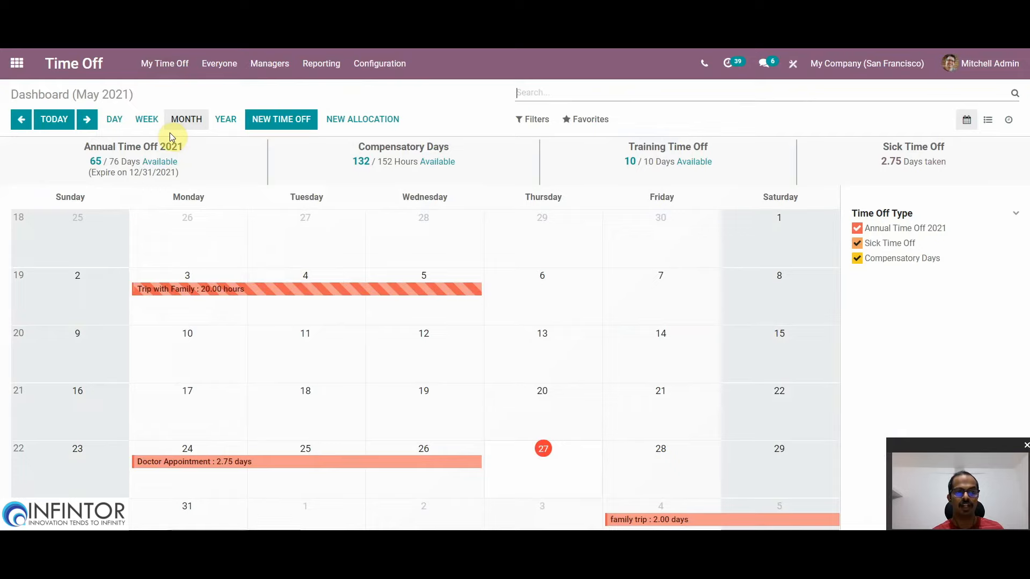
{"action": "left_click", "coordinate": [146, 120]}
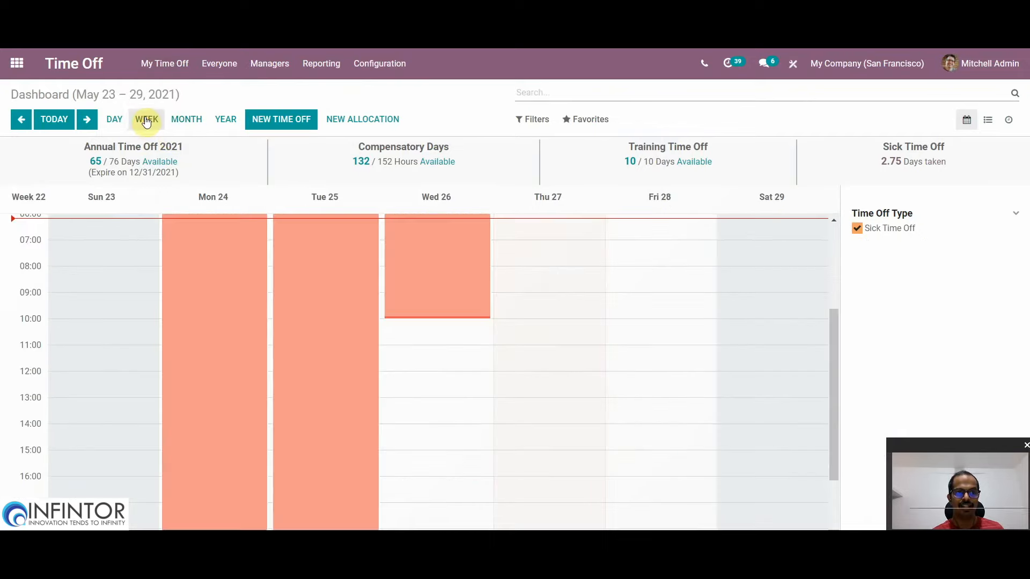
{"action": "left_click", "coordinate": [114, 119]}
{"action": "left_click", "coordinate": [225, 119]}
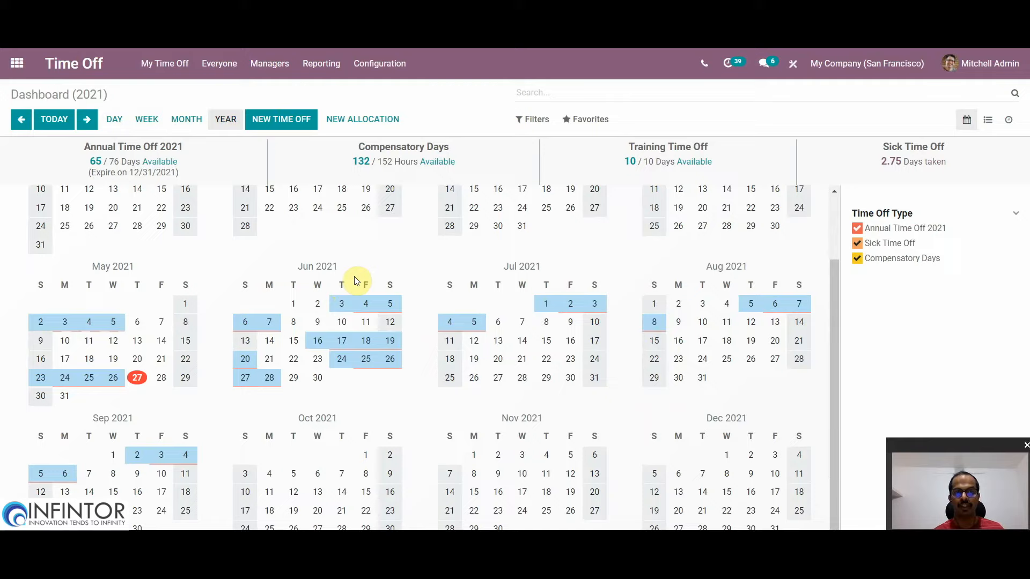
- Approve the Sick Time Off request described as "Second dentist appointment" from the managers' time off list, saving it with its existing details
{"action": "left_click", "coordinate": [272, 73]}
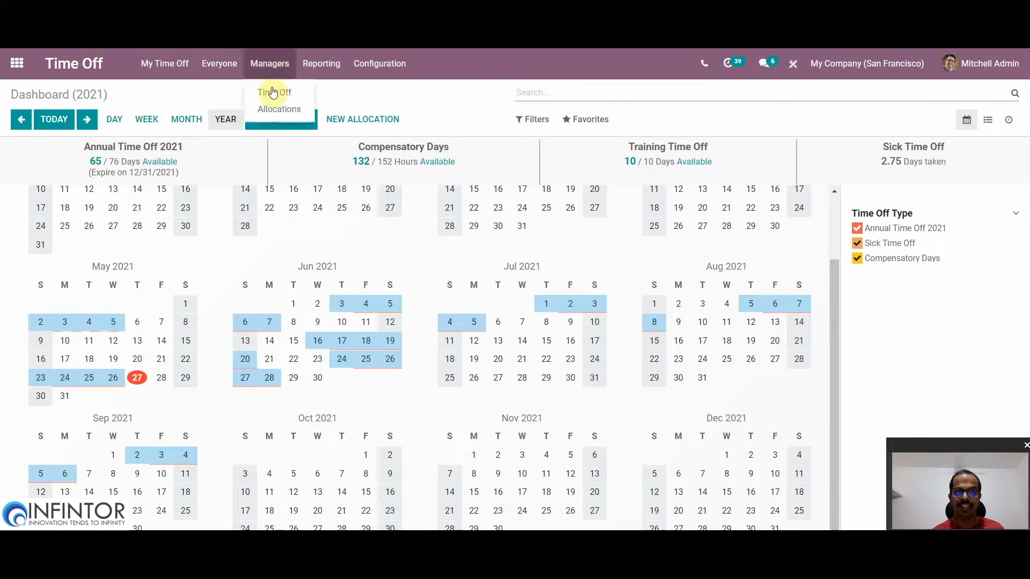
{"action": "left_click", "coordinate": [273, 93]}
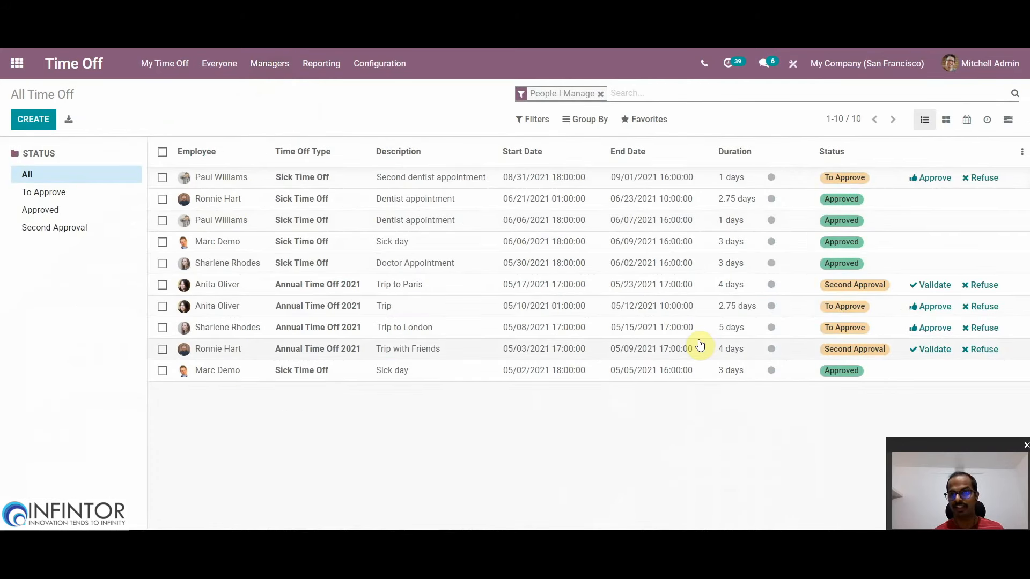
{"action": "left_click", "coordinate": [313, 179]}
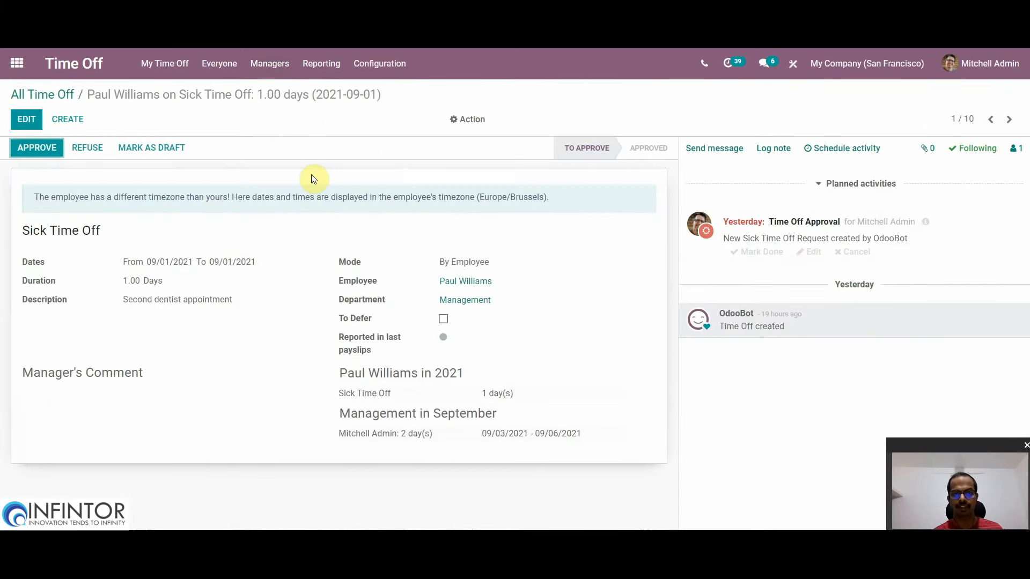
{"action": "left_click", "coordinate": [24, 120]}
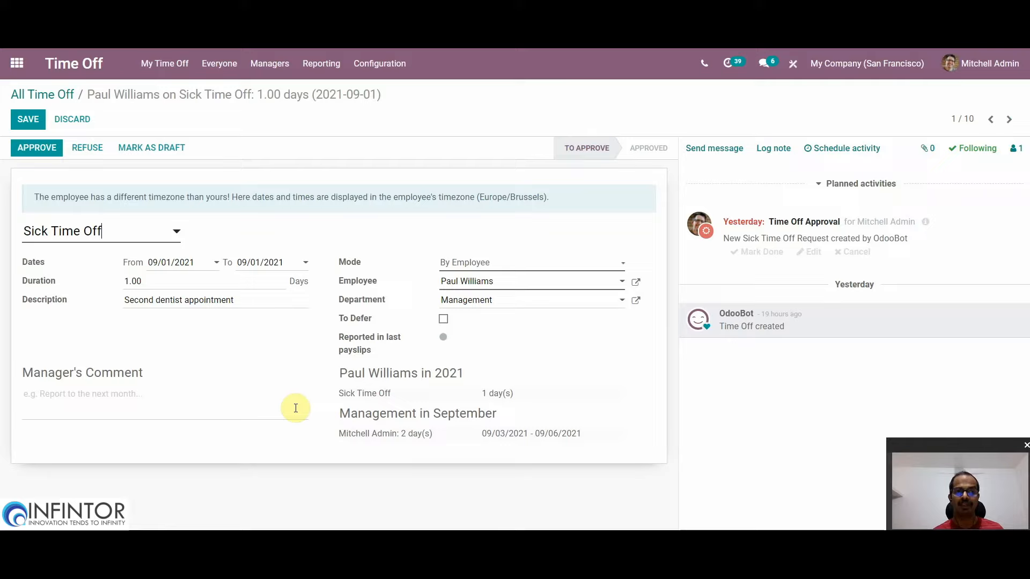
{"action": "left_click", "coordinate": [16, 119]}
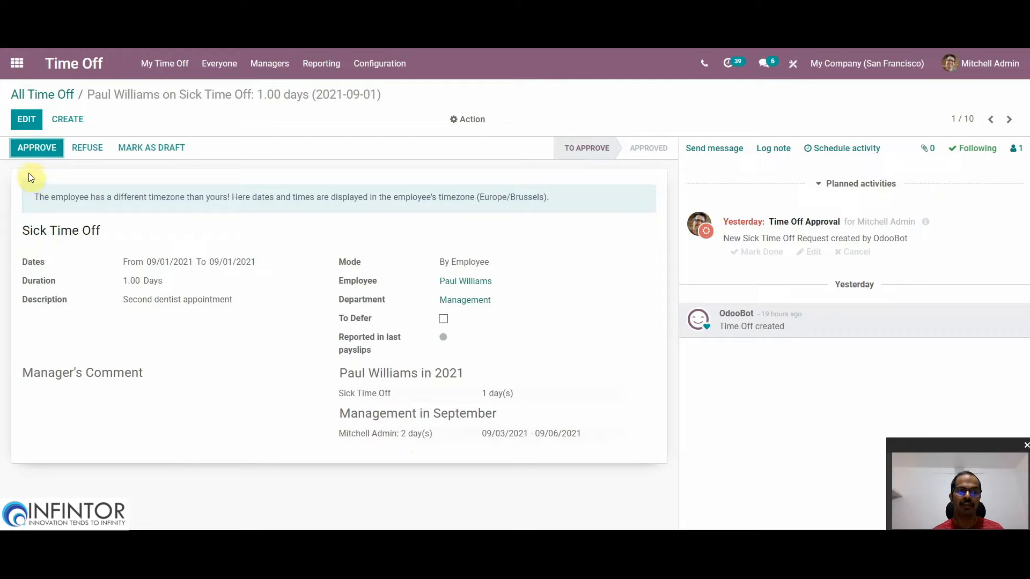
{"action": "left_click", "coordinate": [32, 153]}
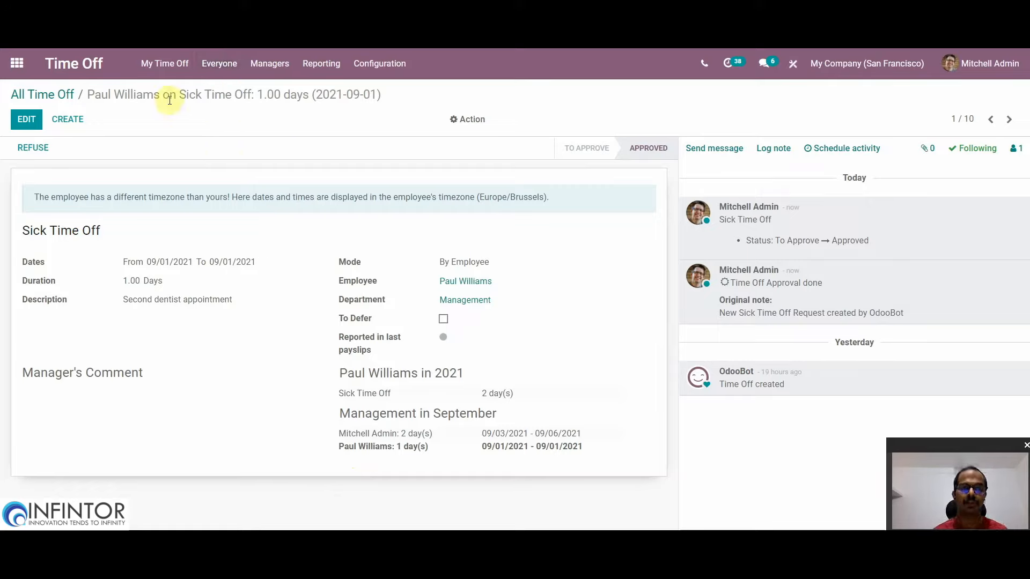
- Review everyone's time off for the month as a timeline and as a calendar
{"action": "left_click", "coordinate": [216, 64]}
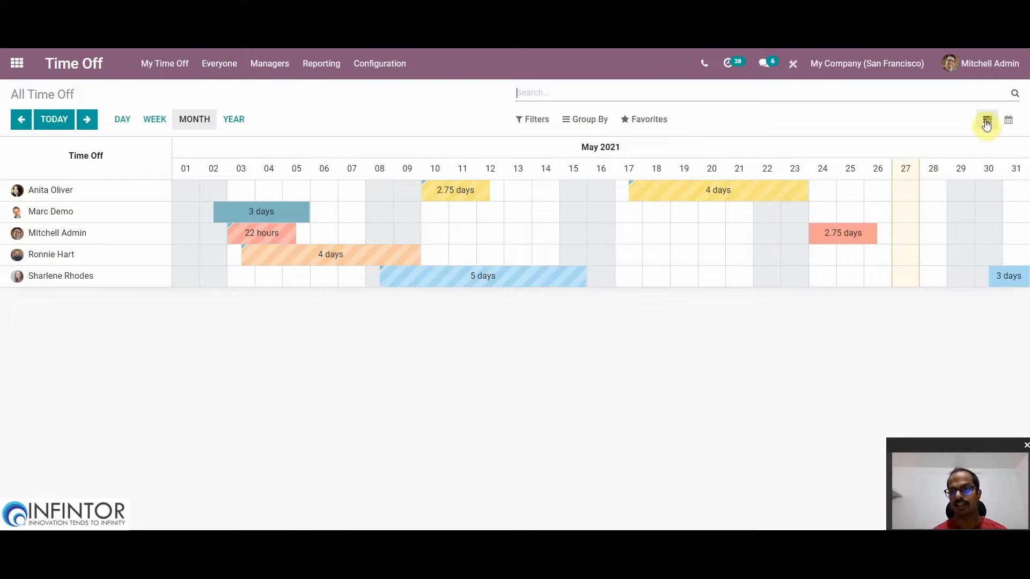
{"action": "left_click", "coordinate": [1011, 123]}
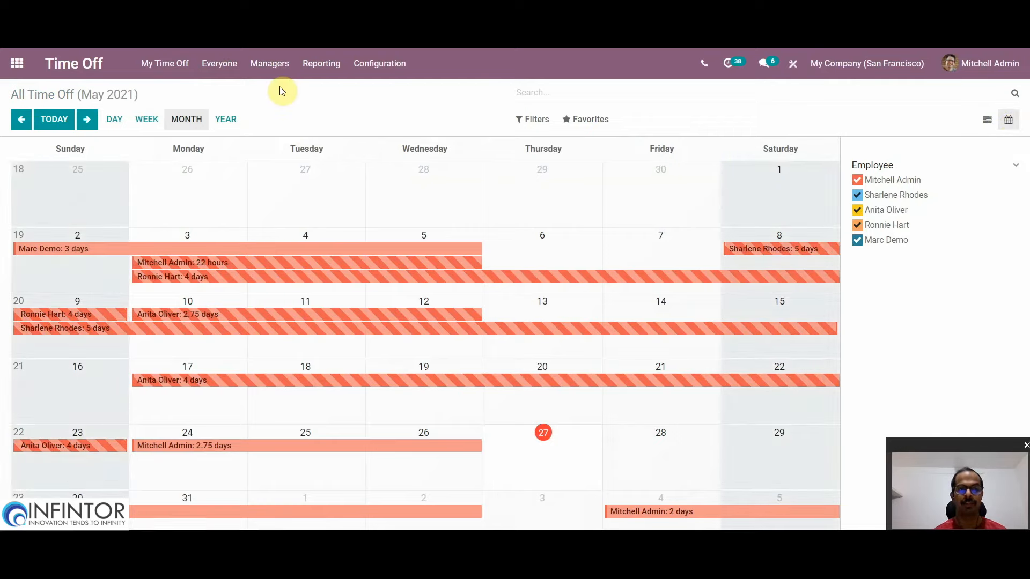
- Examine the time off analysis by employee as a graph, pivot table and calendar, and return to the personal time off dashboard
{"action": "left_click", "coordinate": [321, 67]}
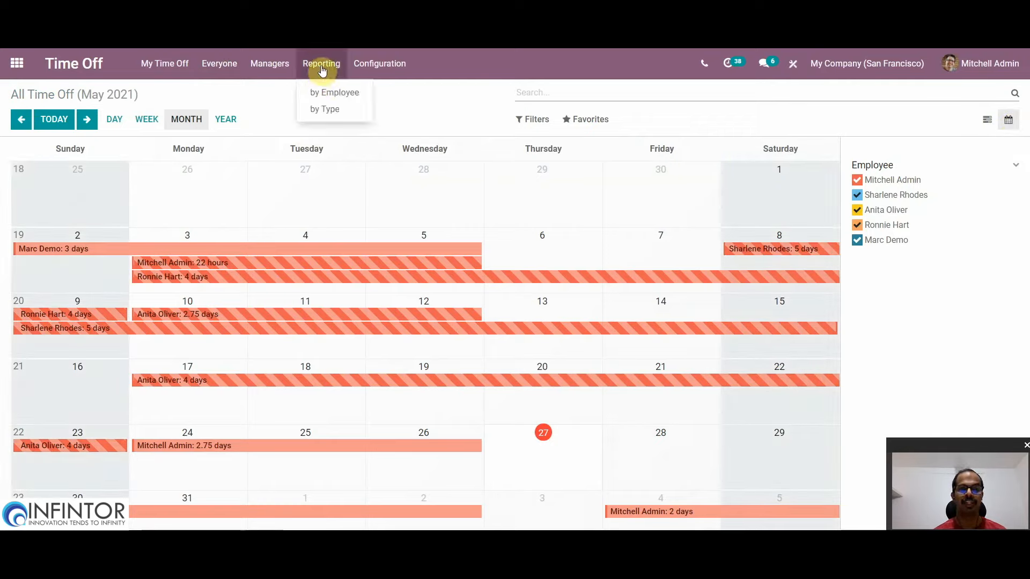
{"action": "left_click", "coordinate": [339, 93]}
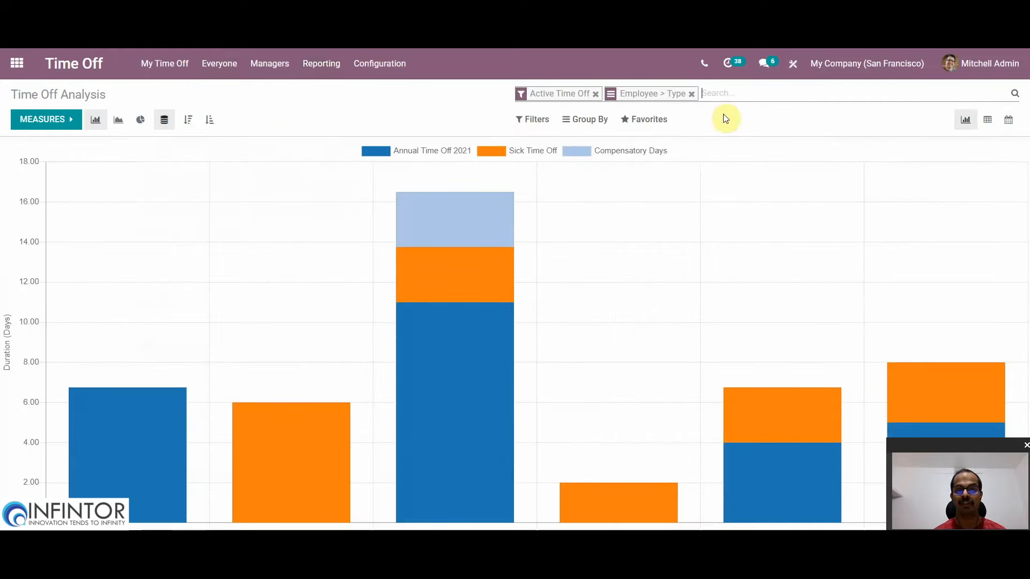
{"action": "left_click", "coordinate": [988, 121]}
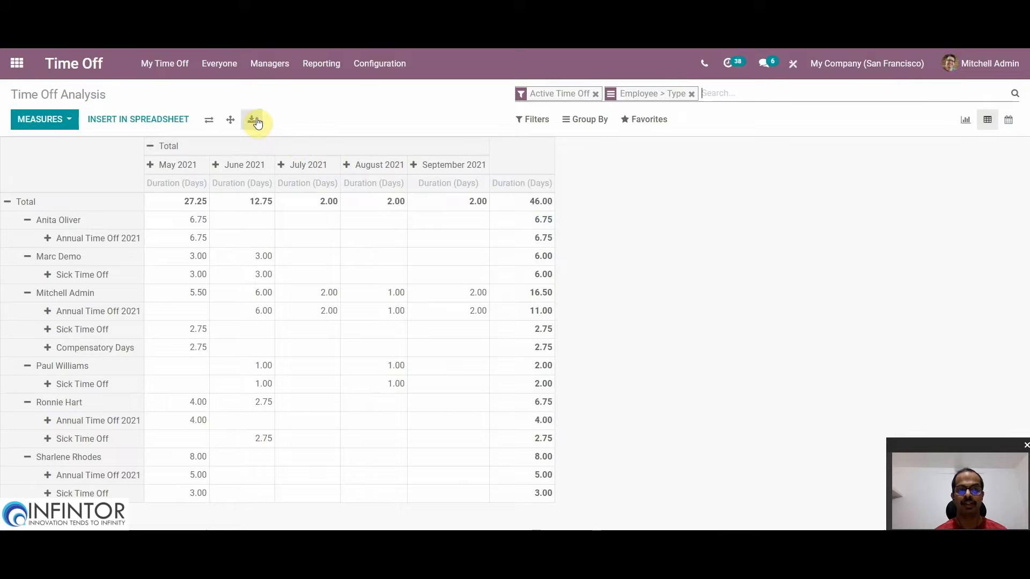
{"action": "left_click", "coordinate": [1011, 123]}
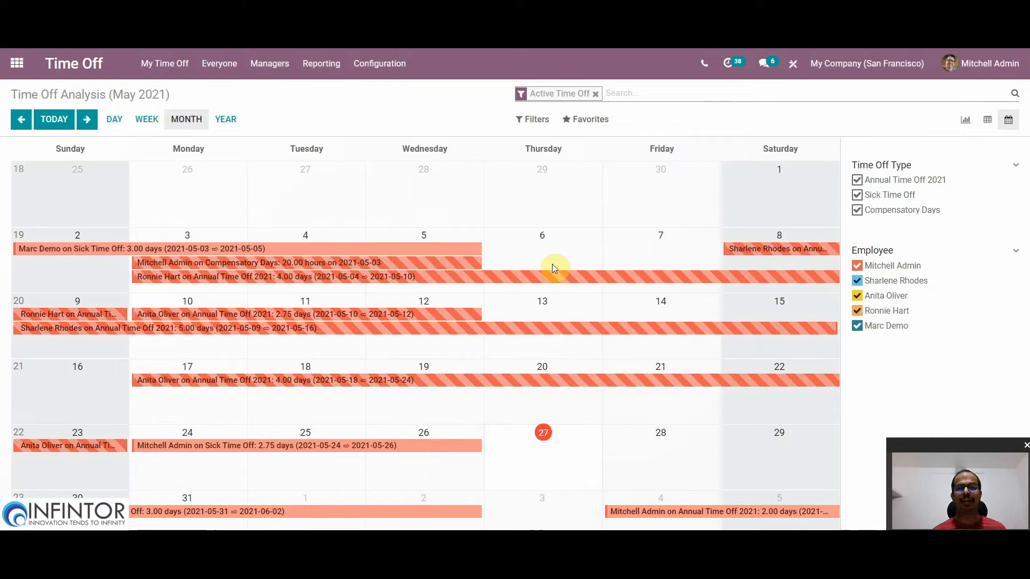
{"action": "left_click", "coordinate": [172, 64]}
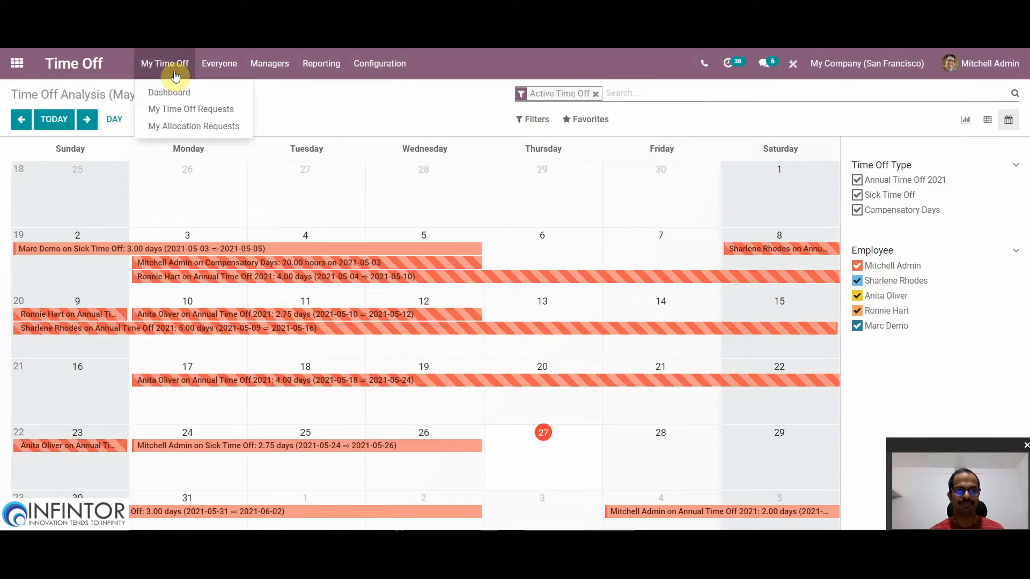
{"action": "left_click", "coordinate": [181, 89]}
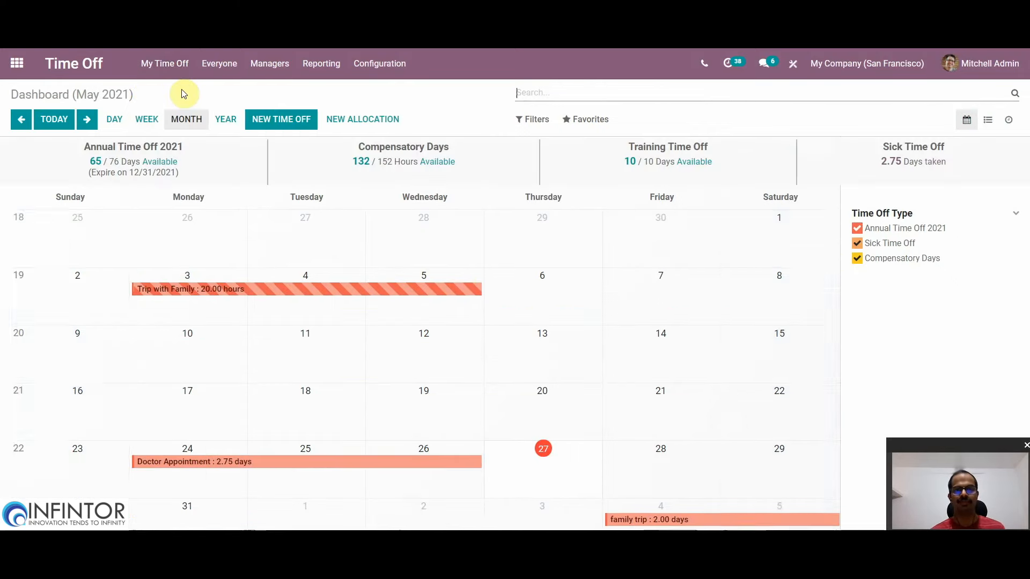